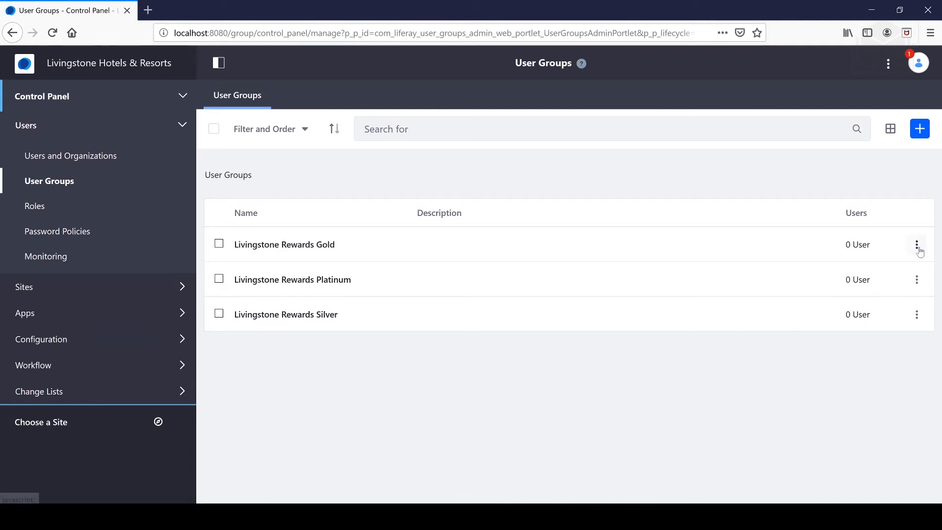
# Delete the Gold, Platinum and Silver rewards user groups one by one, confirming each deletion.
pyautogui.click(917, 245)
pyautogui.click(794, 359)
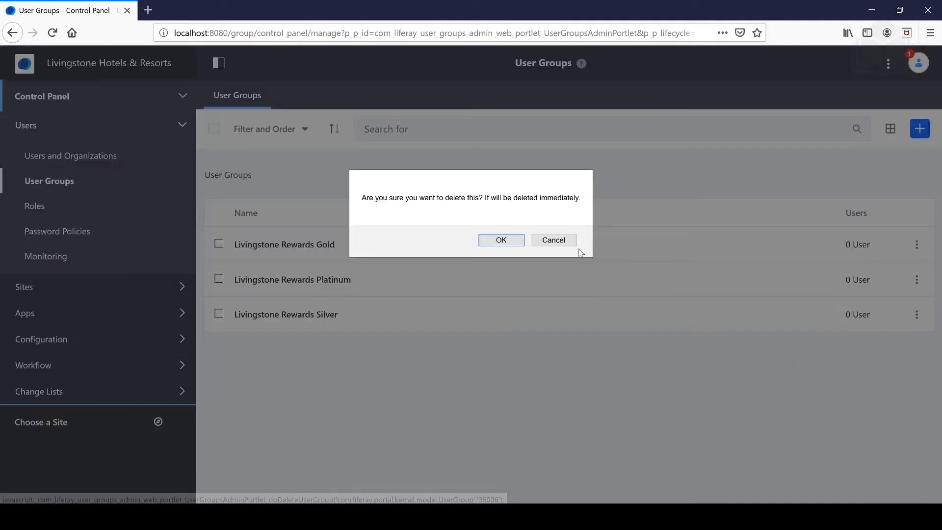
pyautogui.click(519, 245)
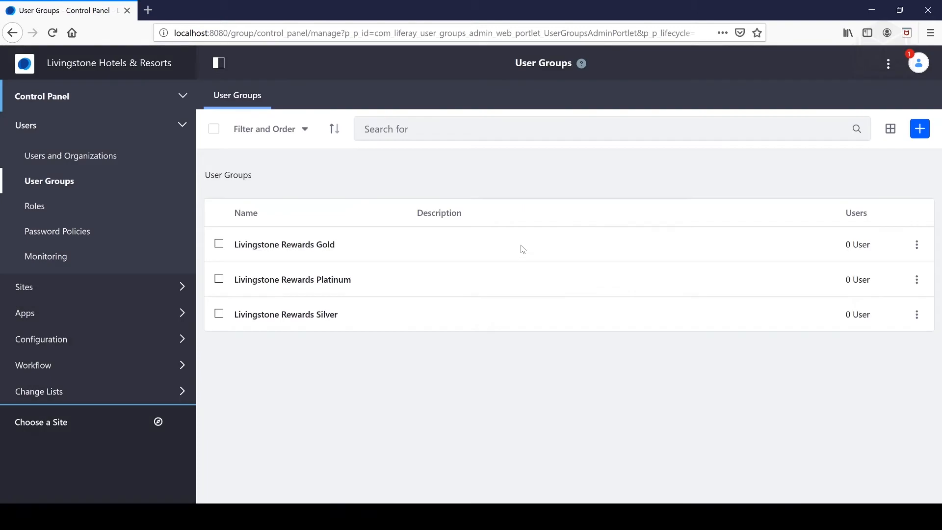
pyautogui.click(916, 244)
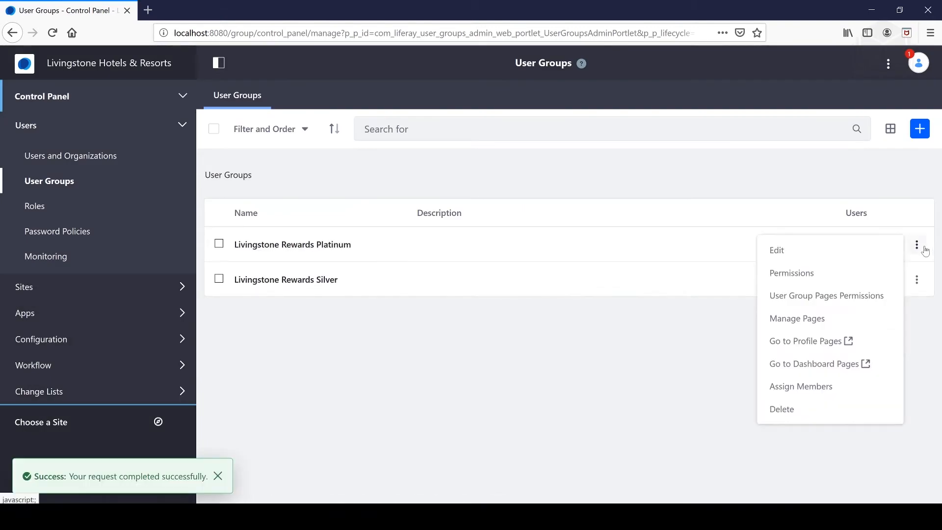
pyautogui.click(795, 408)
pyautogui.click(520, 244)
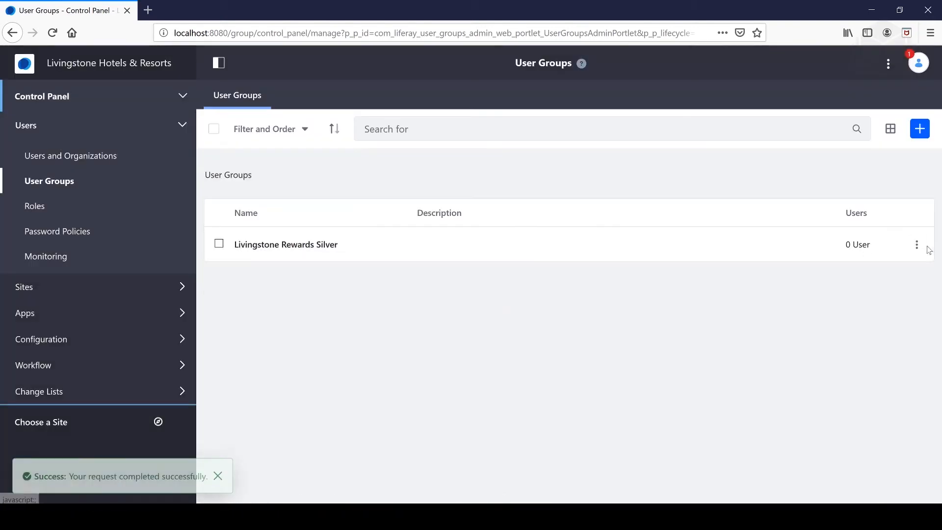
pyautogui.click(916, 244)
pyautogui.click(785, 363)
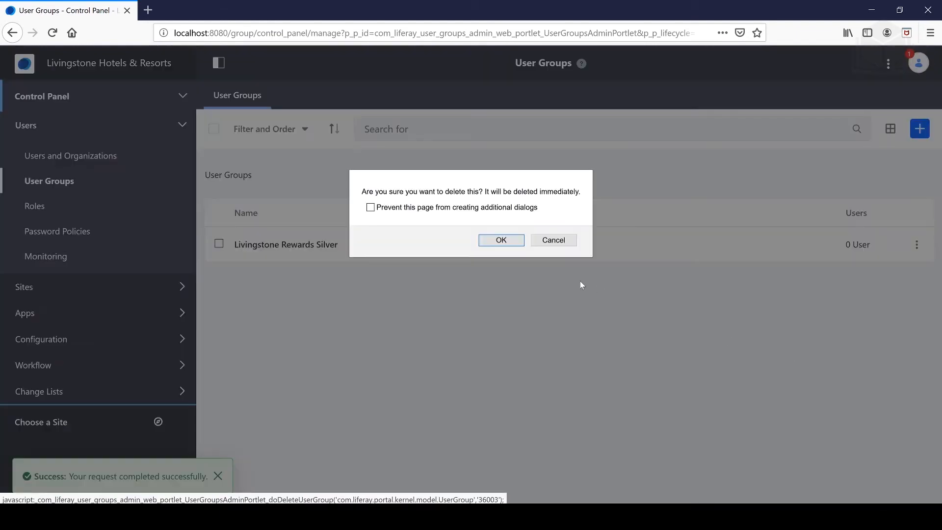
pyautogui.click(513, 241)
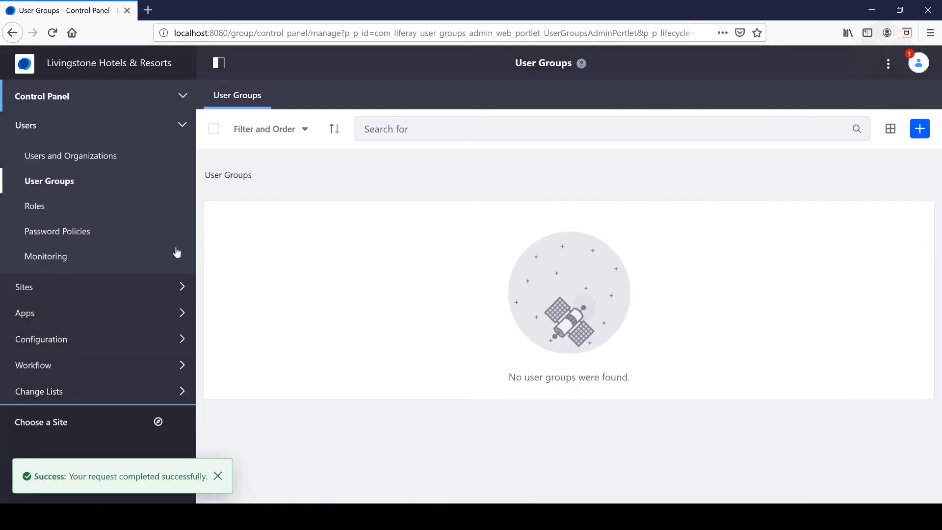
# Start a new user group named Livingstone Rewards Platinum.
pyautogui.click(920, 128)
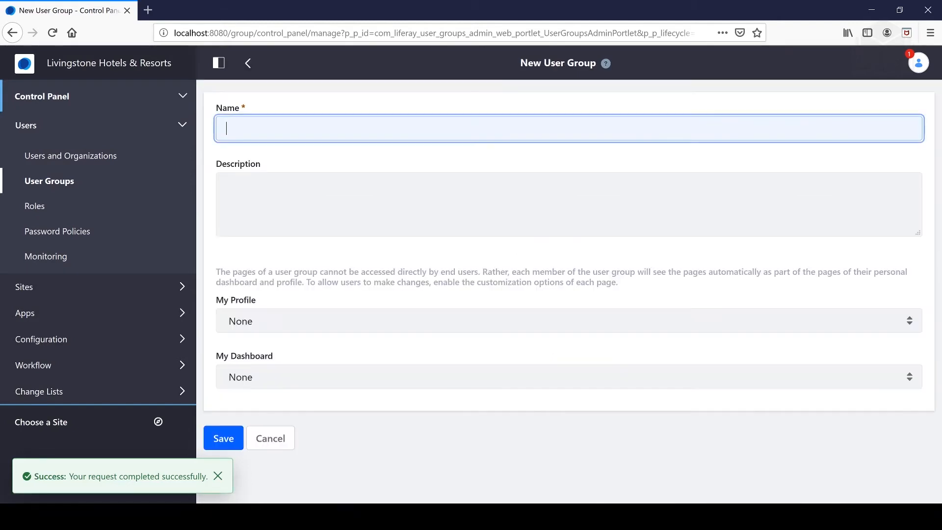
pyautogui.write('Li')
pyautogui.press('Down')
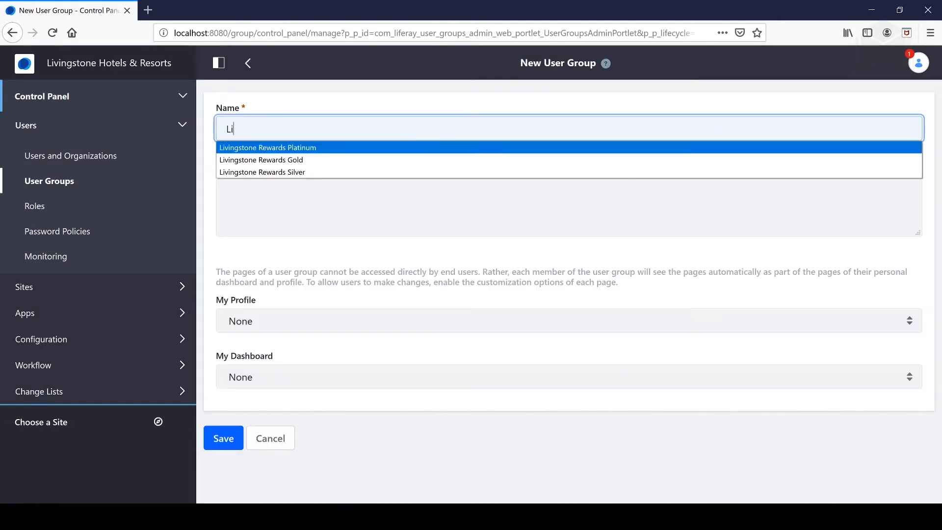
pyautogui.press('Return')
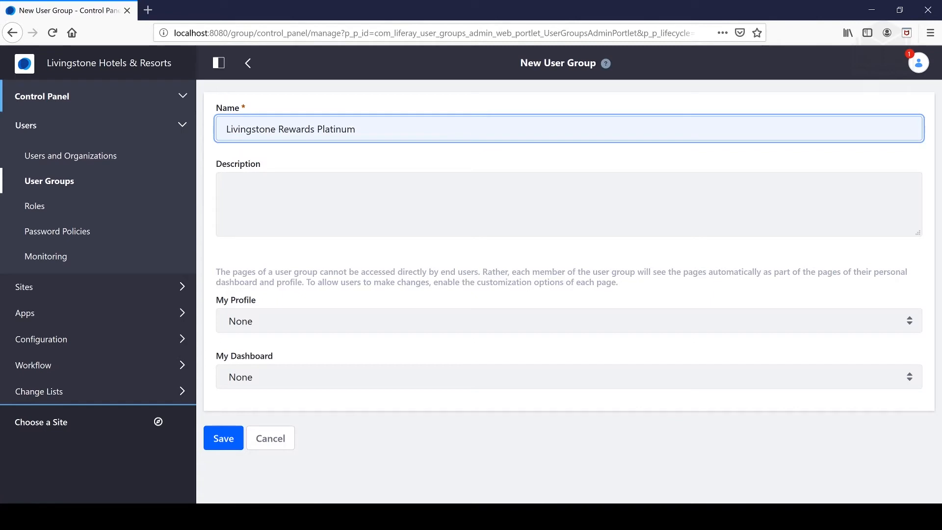
# Keep the My Profile and My Dashboard site templates at None and save the group.
pyautogui.click(267, 376)
pyautogui.click(288, 351)
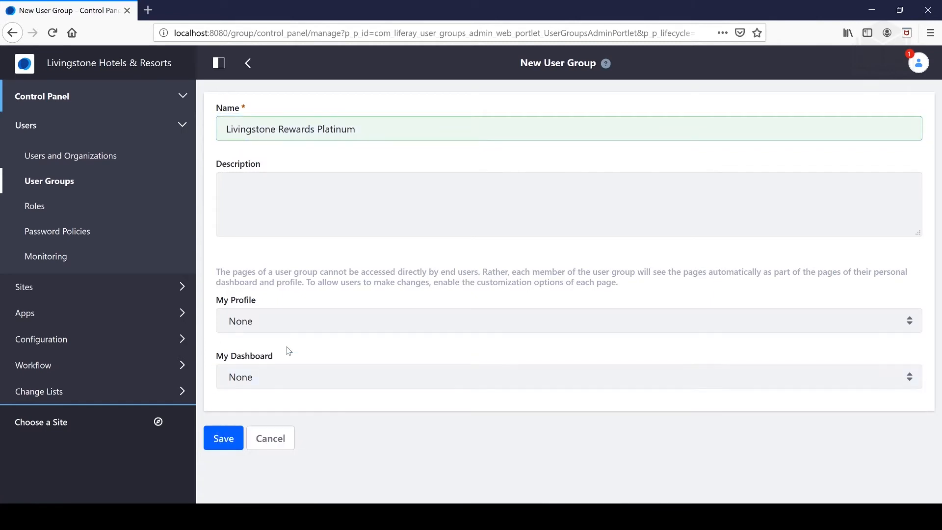
pyautogui.click(260, 378)
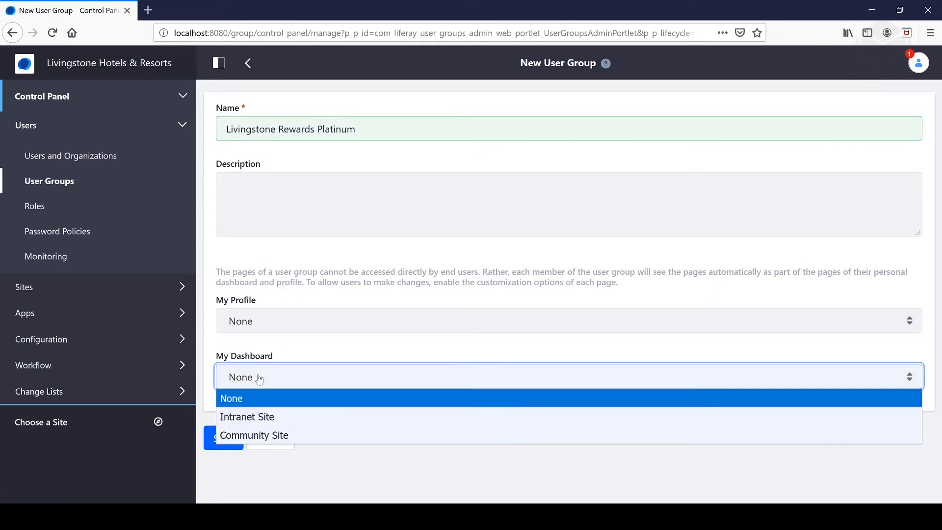
pyautogui.click(292, 351)
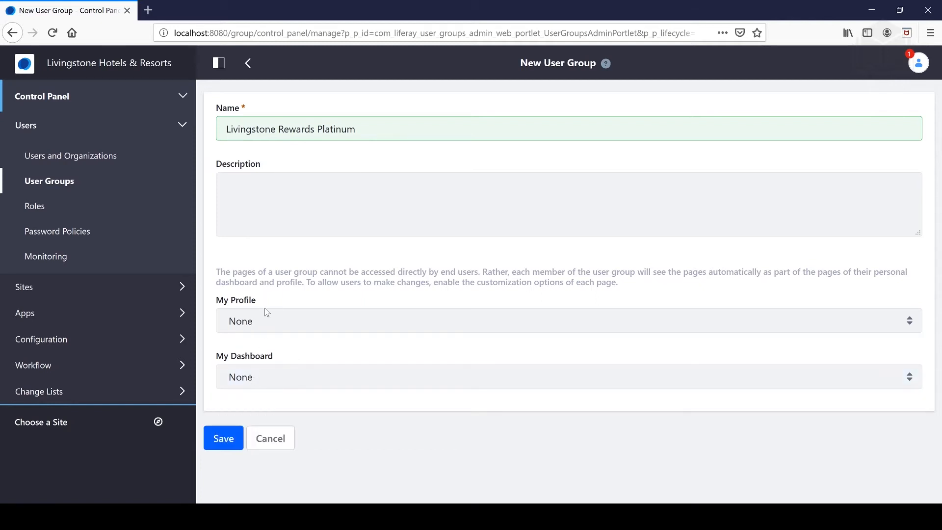
pyautogui.click(267, 316)
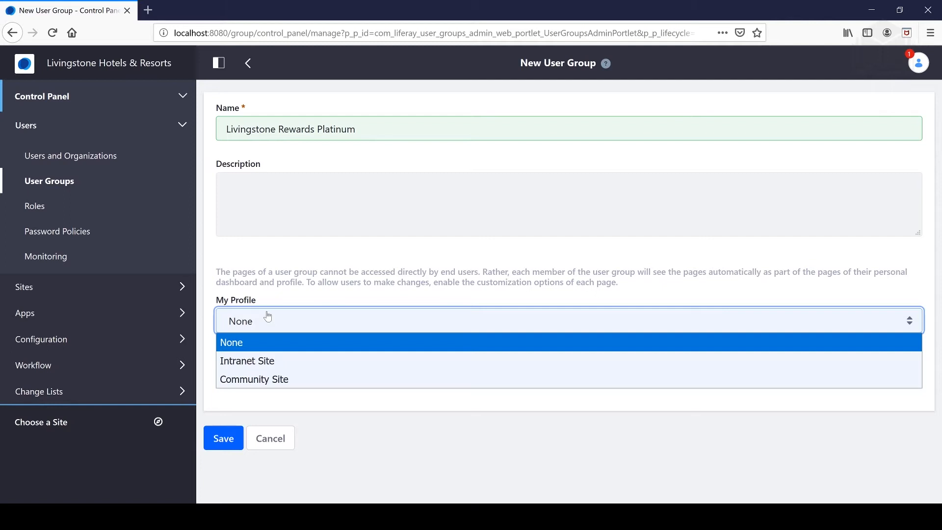
pyautogui.click(267, 316)
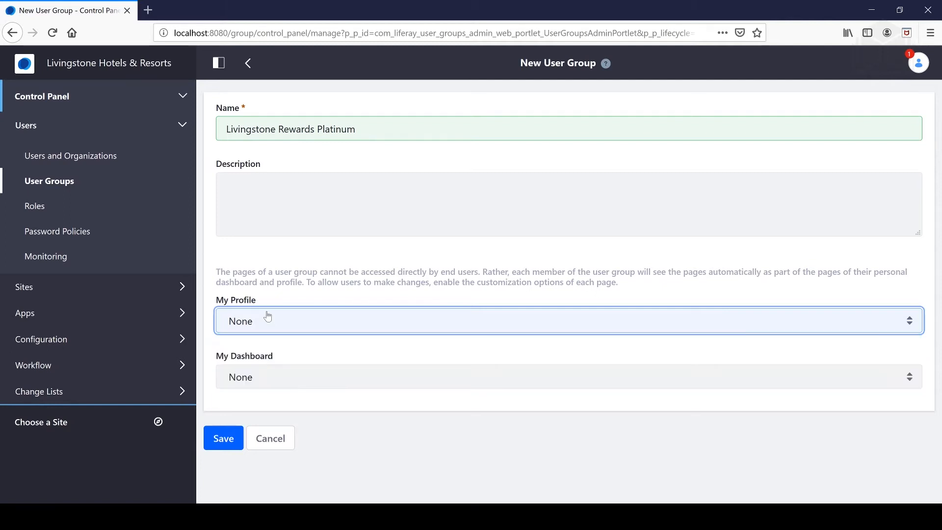
pyautogui.click(269, 378)
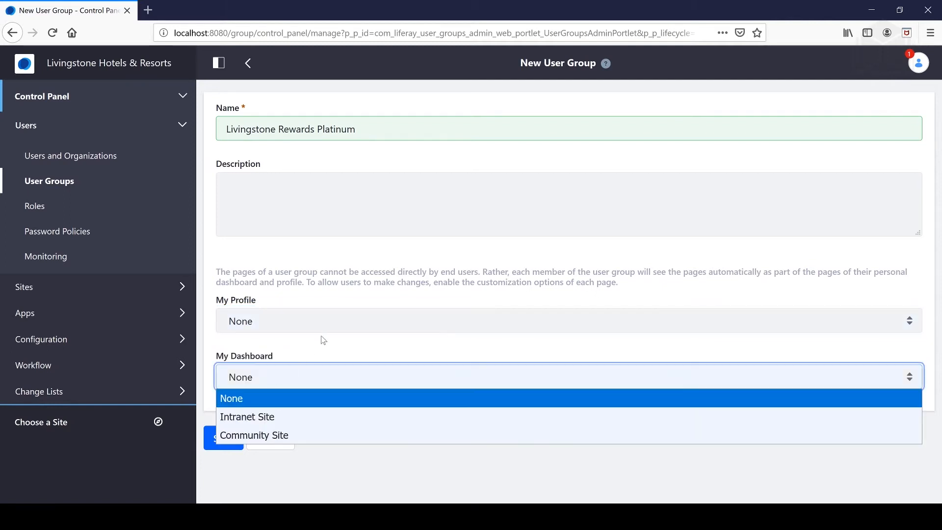
pyautogui.click(297, 351)
pyautogui.click(279, 378)
pyautogui.click(299, 351)
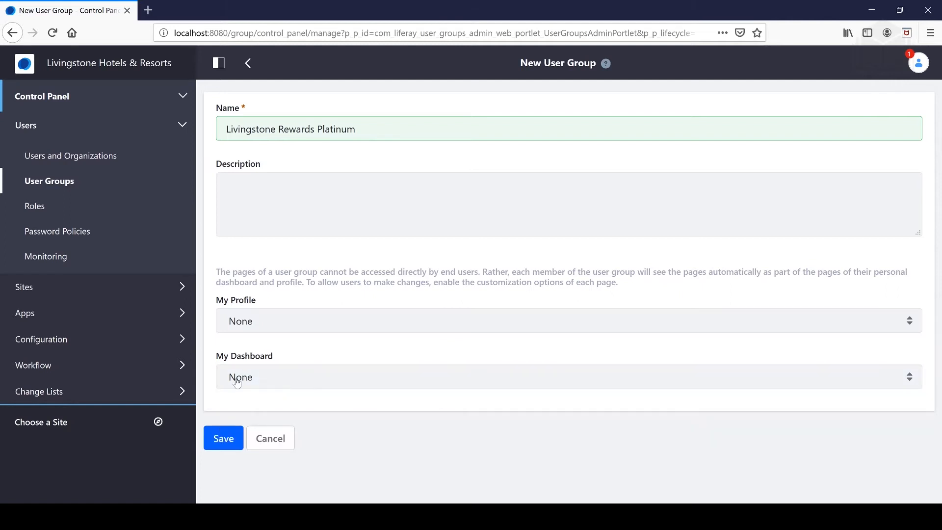
pyautogui.click(233, 438)
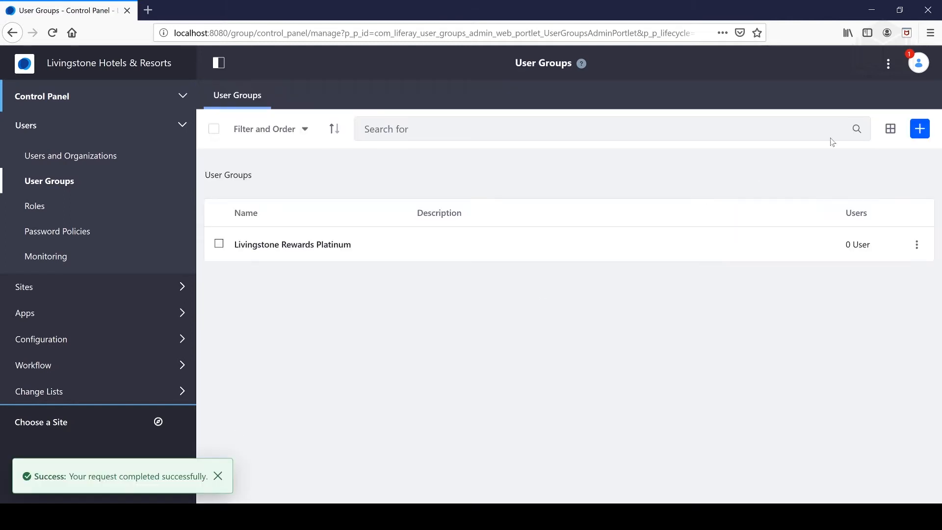
# Create and save the Livingstone Rewards Gold user group.
pyautogui.click(922, 129)
pyautogui.write('Livingstone Rewards Gold')
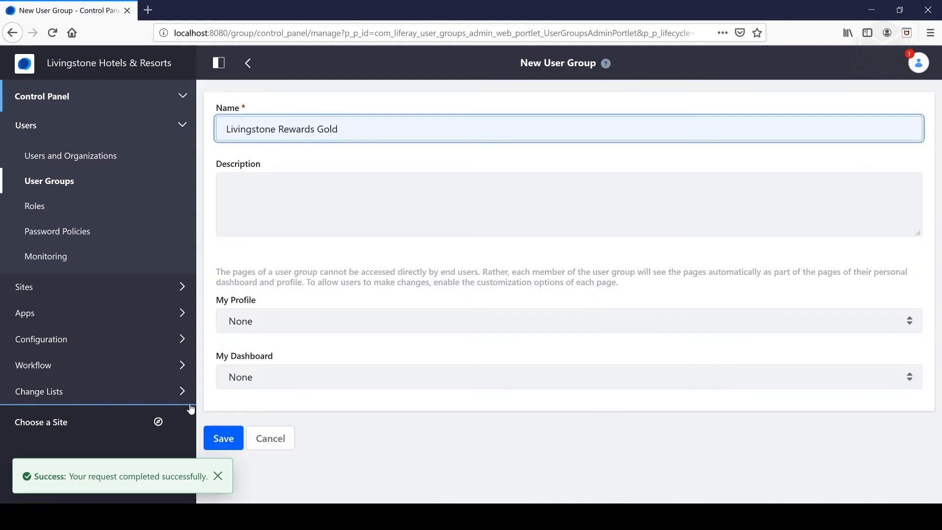
pyautogui.click(223, 438)
# Create and save the Livingstone Rewards Silver user group.
pyautogui.click(922, 127)
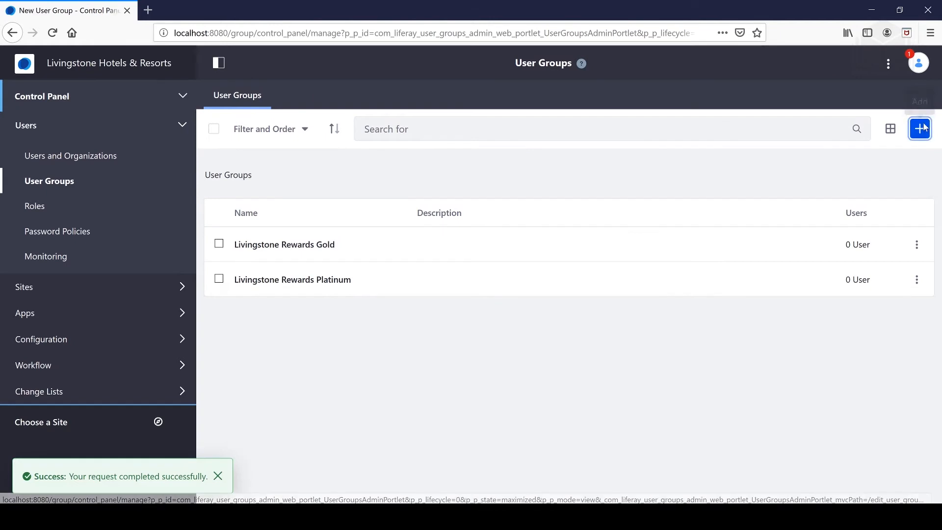
pyautogui.write('L')
pyautogui.press('Down')
pyautogui.press('Down')
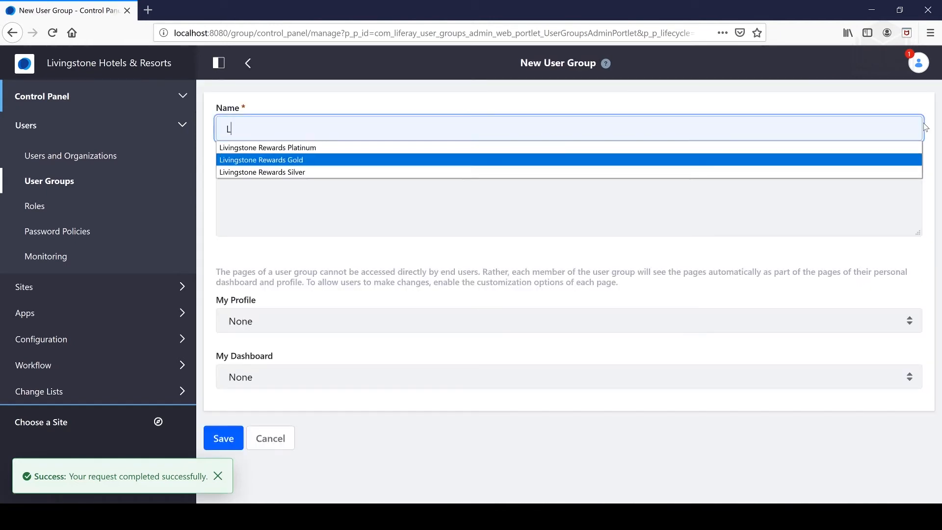
pyautogui.press('Down')
pyautogui.press('Return')
pyautogui.click(236, 445)
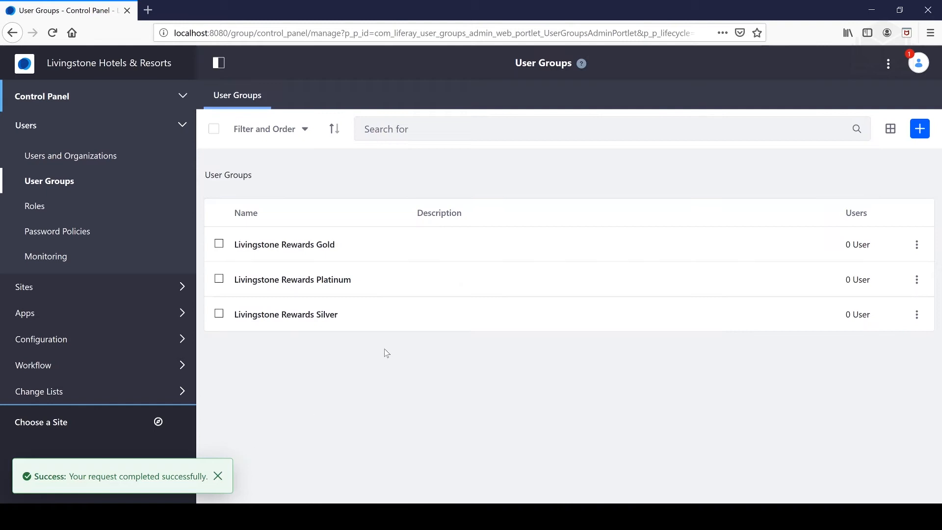
# Dismiss the success alert and open Manage Pages for the Livingstone Rewards Platinum group.
pyautogui.click(219, 475)
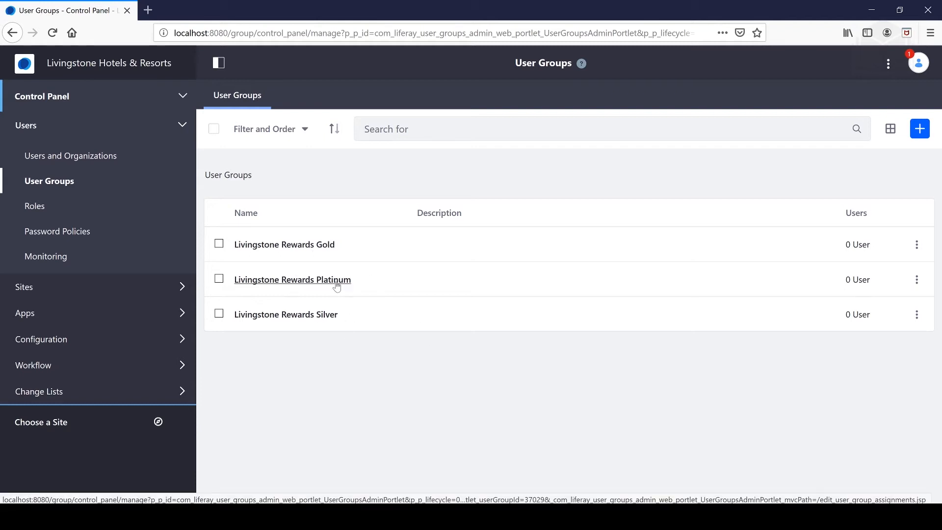
pyautogui.click(916, 283)
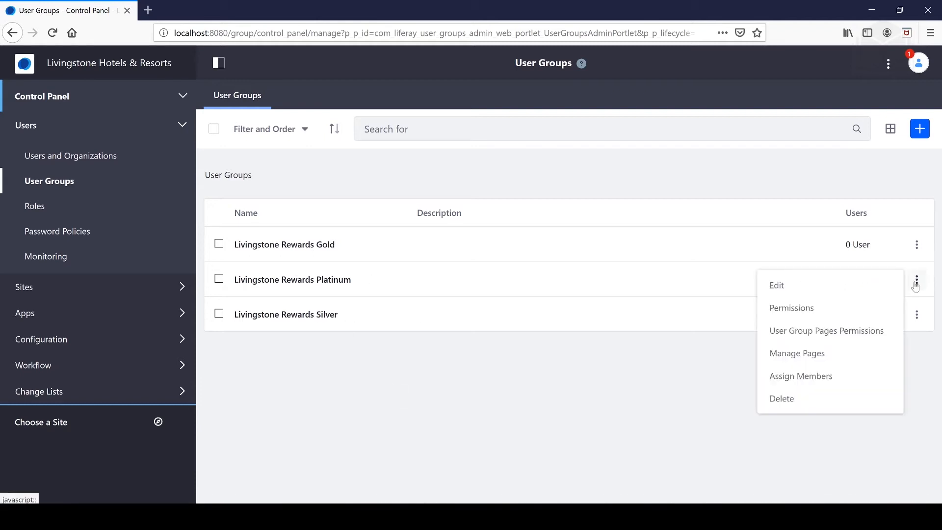
pyautogui.click(816, 354)
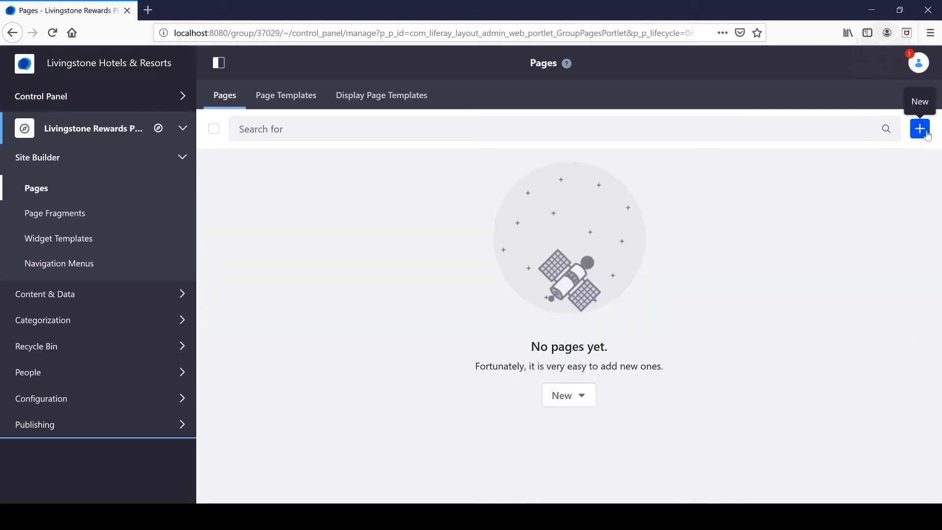
# Add a private Widget Page named Account Overview.
pyautogui.click(926, 133)
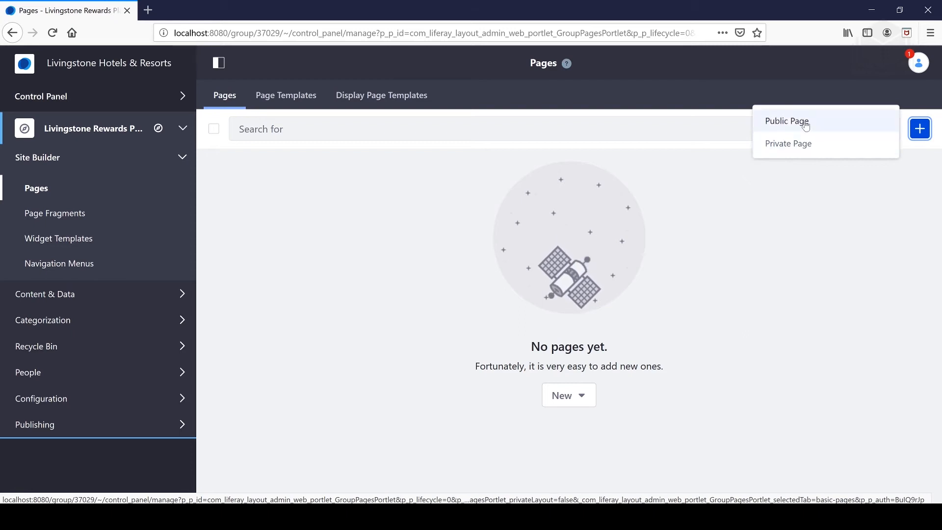
pyautogui.click(805, 143)
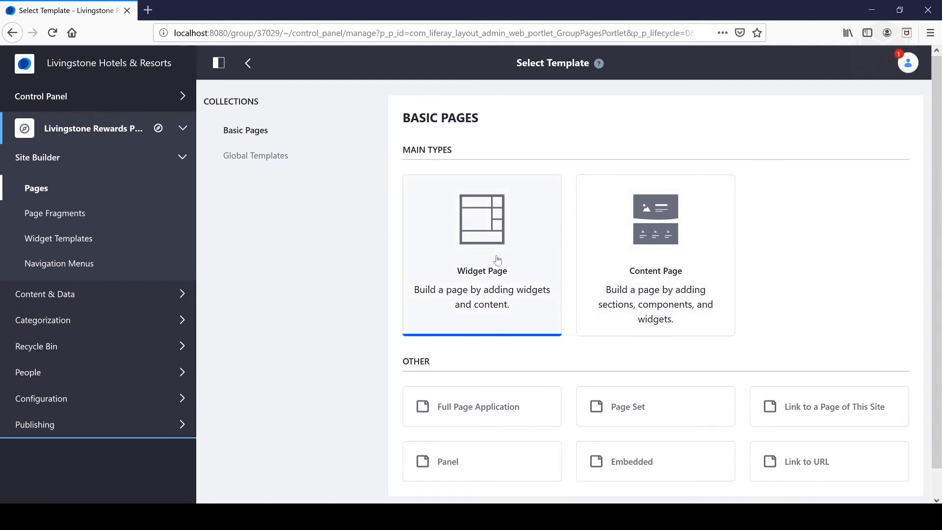
pyautogui.scroll(-1, 497, 260)
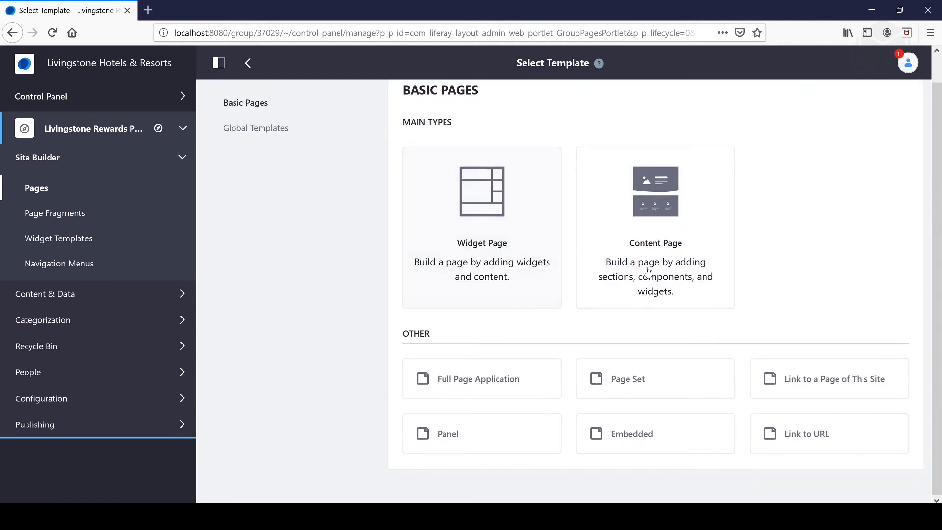
pyautogui.click(514, 234)
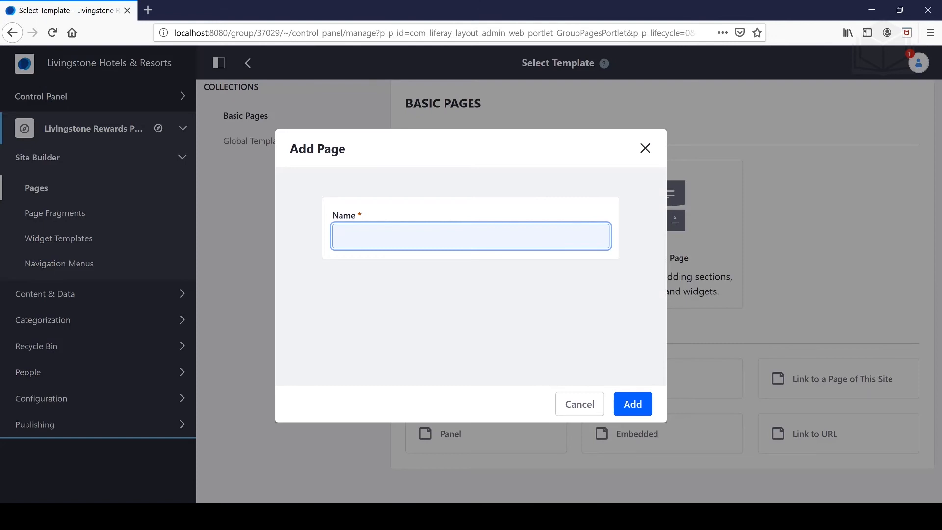
pyautogui.write('Account A')
pyautogui.press('BackSpace')
pyautogui.write('Overview')
pyautogui.press('Return')
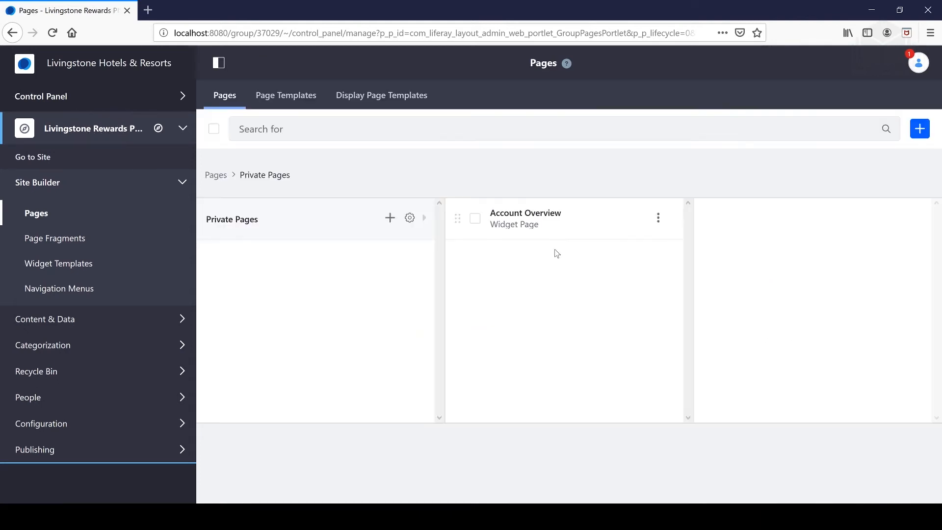
# Open the Account Overview page on the live site with Go to Site.
pyautogui.click(86, 99)
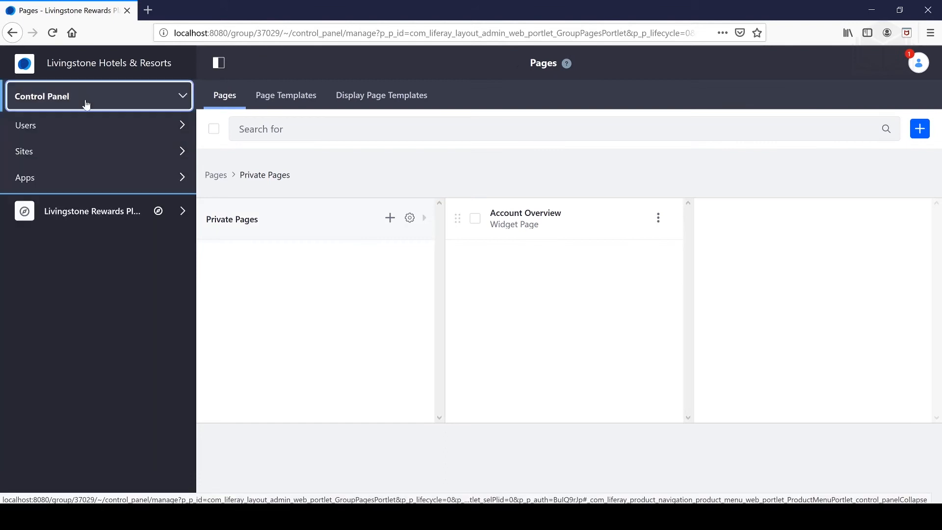
pyautogui.click(53, 126)
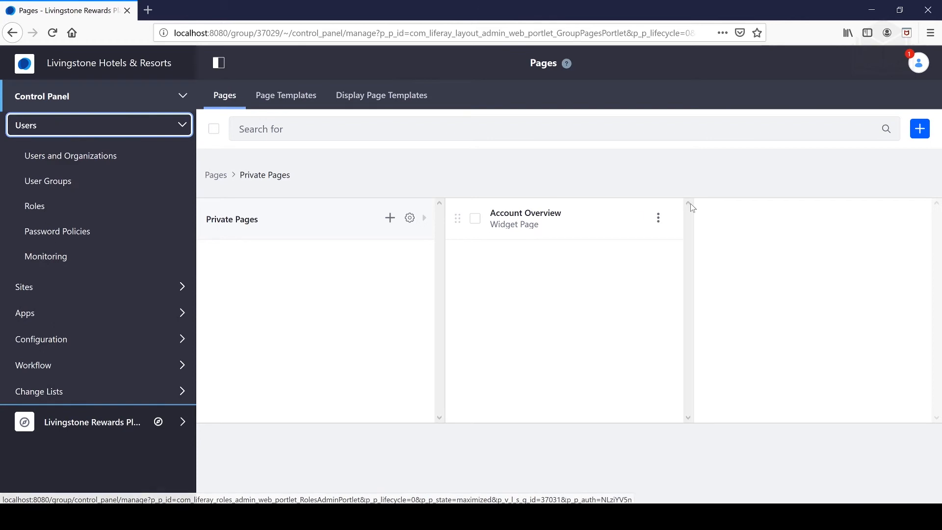
pyautogui.click(187, 127)
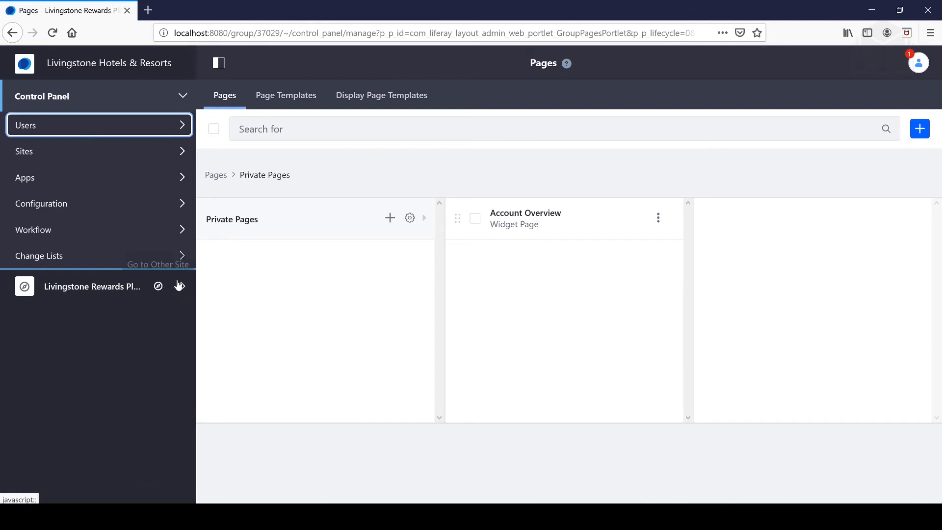
pyautogui.click(182, 286)
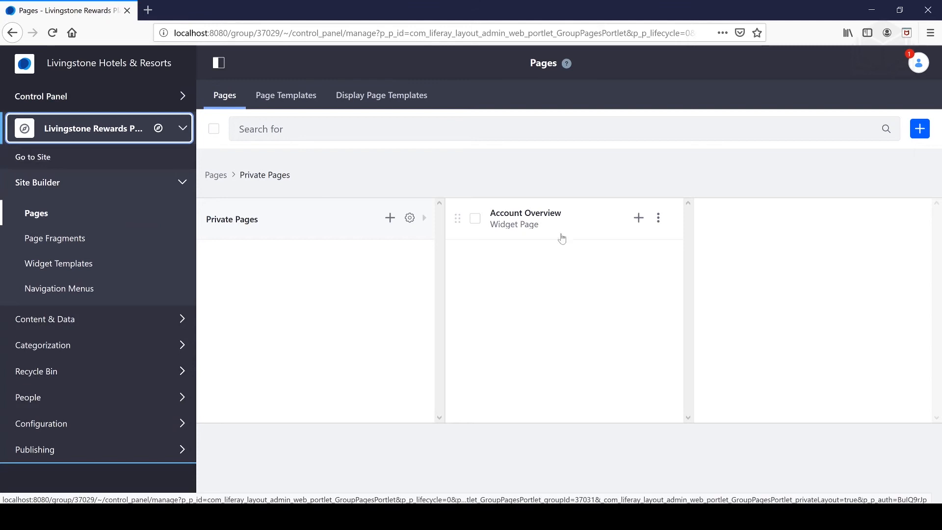
pyautogui.click(658, 218)
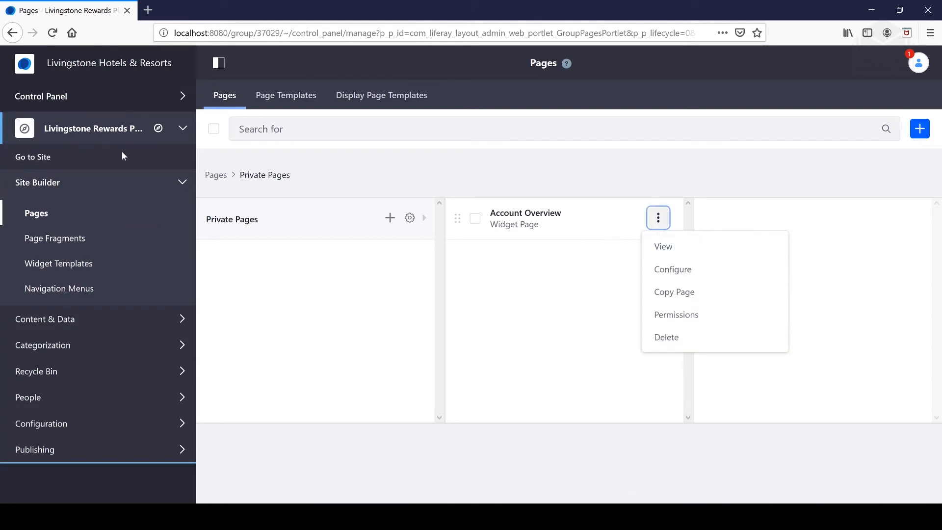
pyautogui.click(38, 161)
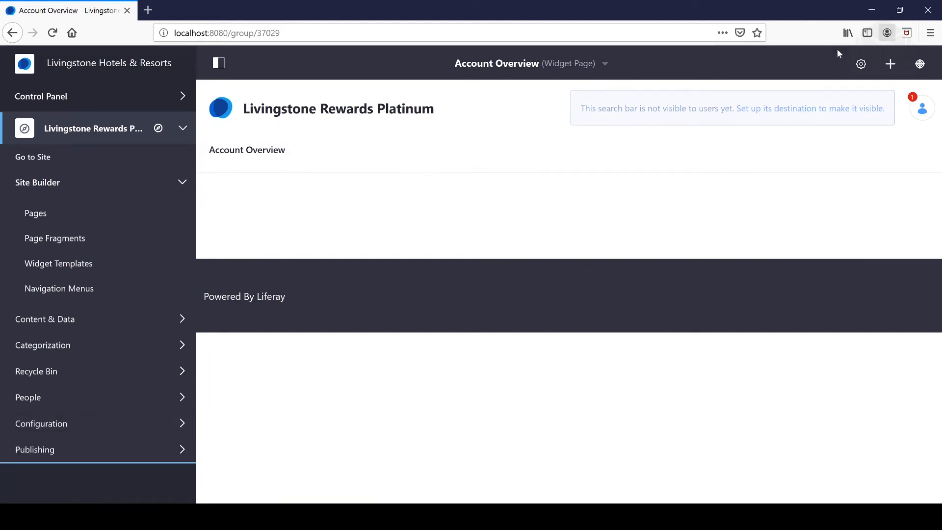
# Place a Web Content Display widget from Content Management on the page.
pyautogui.click(889, 63)
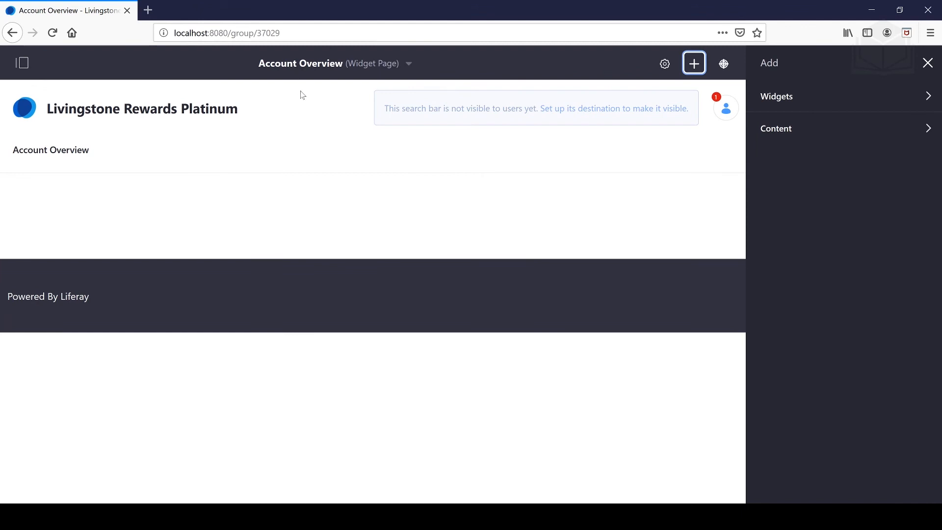
pyautogui.click(930, 101)
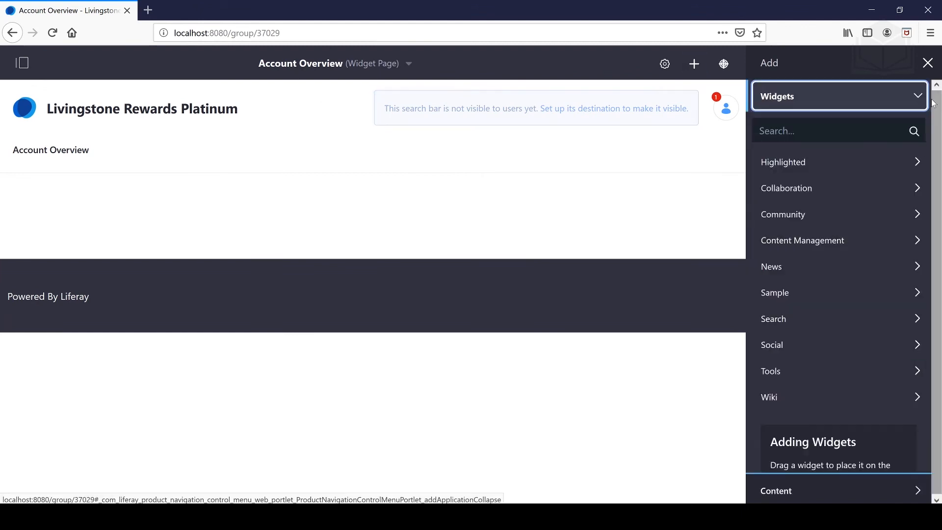
pyautogui.click(829, 240)
pyautogui.scroll(-4, 831, 266)
pyautogui.scroll(-1, 831, 264)
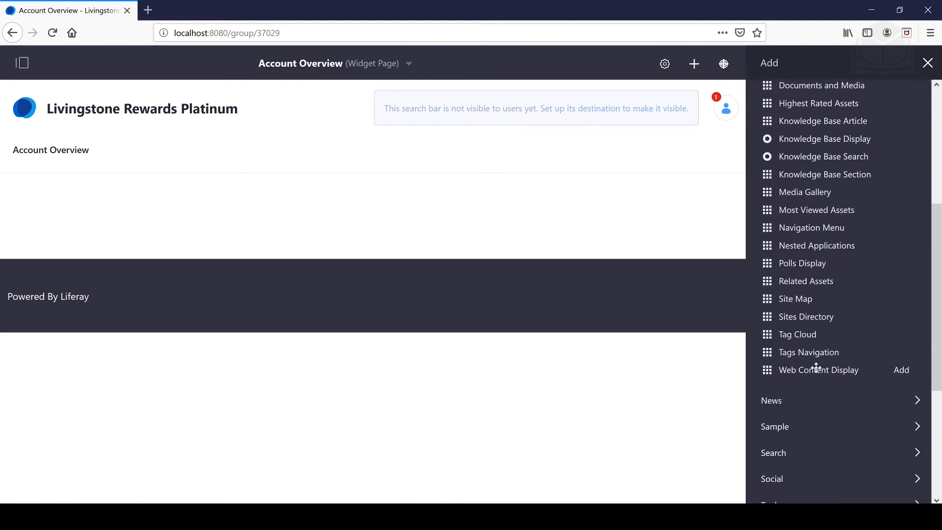
pyautogui.moveTo(766, 370); pyautogui.dragTo(290, 189)
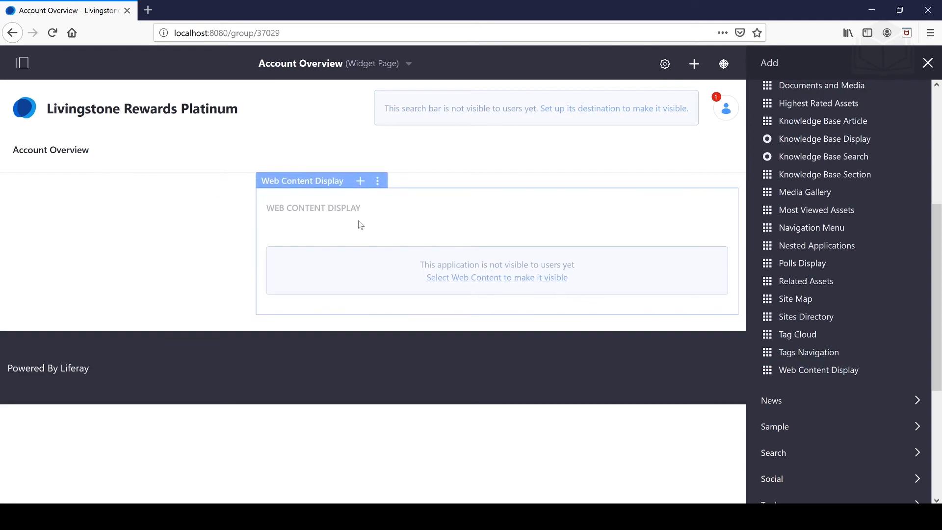
# Add the Alerts widget from News below the Web Content Display widget.
pyautogui.scroll(5, 830, 246)
pyautogui.scroll(-7, 833, 247)
pyautogui.click(795, 246)
pyautogui.moveTo(795, 268); pyautogui.dragTo(448, 300)
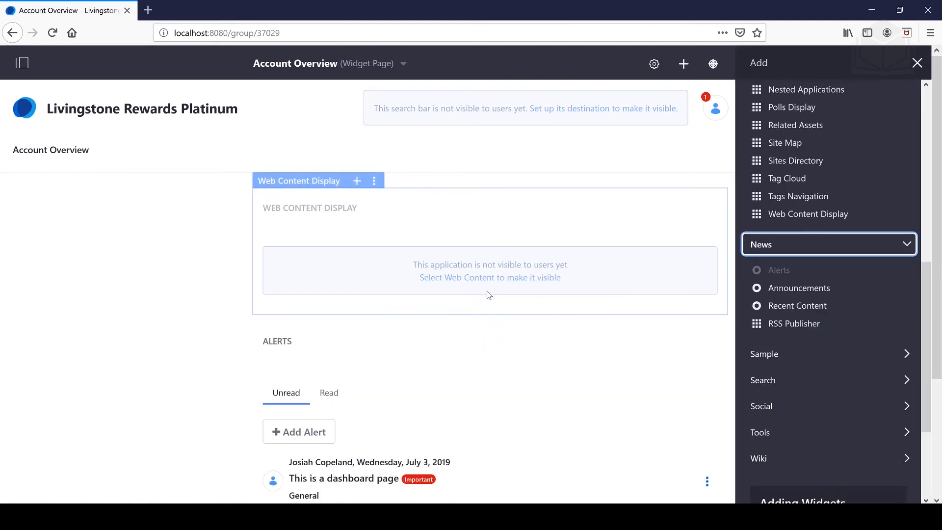
pyautogui.scroll(-3, 489, 294)
# Place a Navigation Menu widget in the page's left column.
pyautogui.scroll(8, 844, 272)
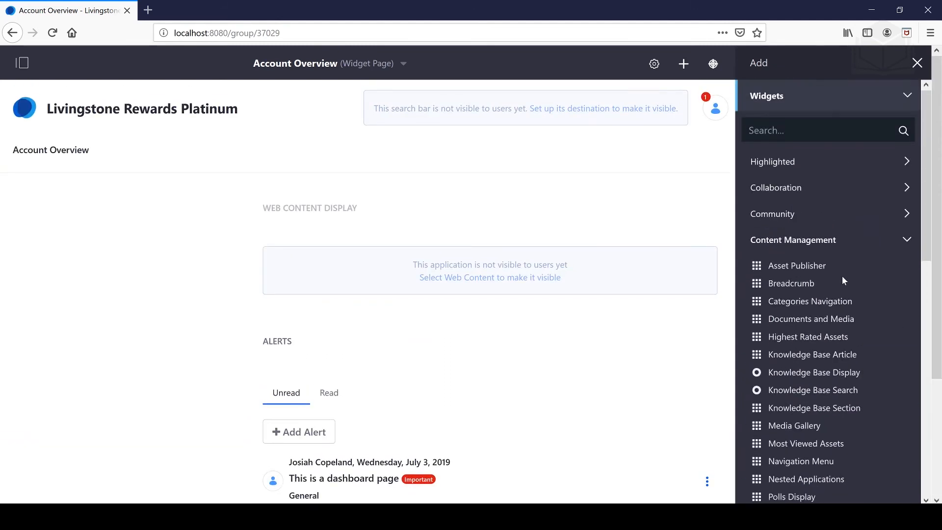
pyautogui.scroll(-3, 842, 276)
pyautogui.moveTo(820, 383); pyautogui.dragTo(137, 222)
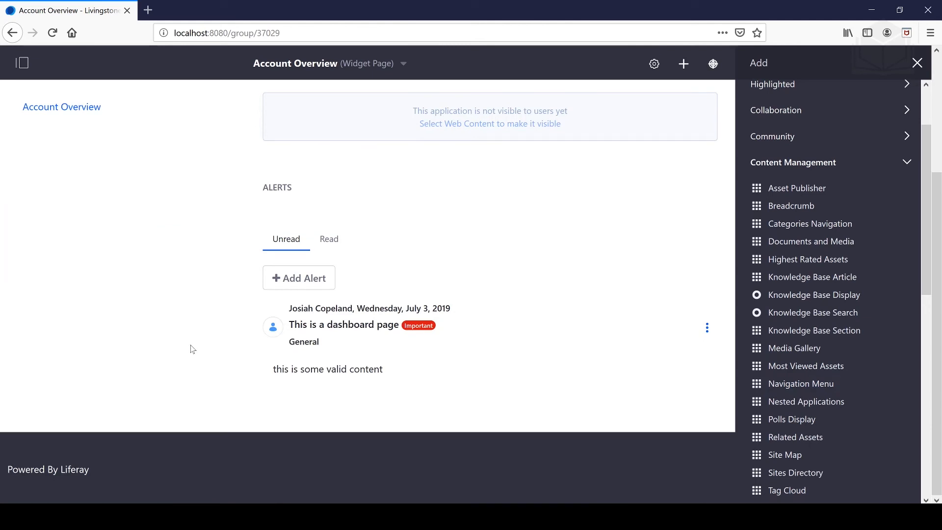
pyautogui.moveTo(99, 277)
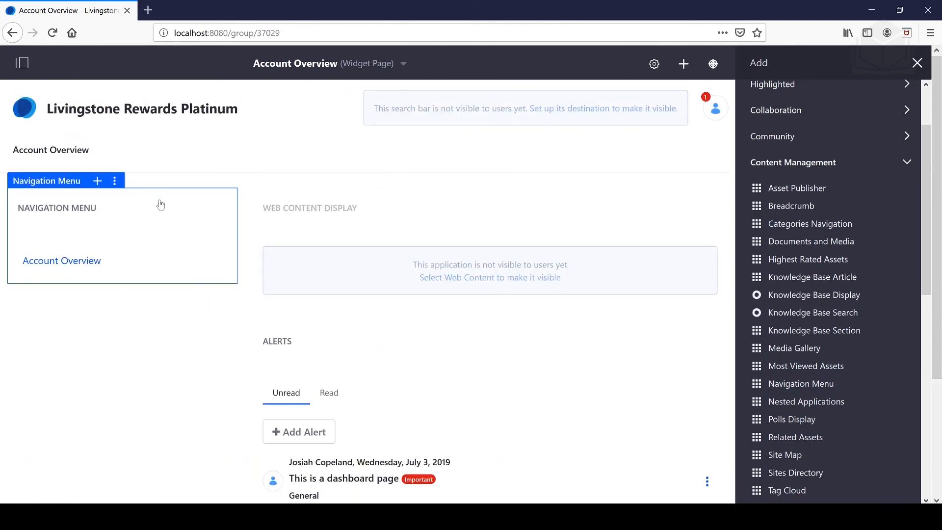
pyautogui.scroll(-3, 440, 305)
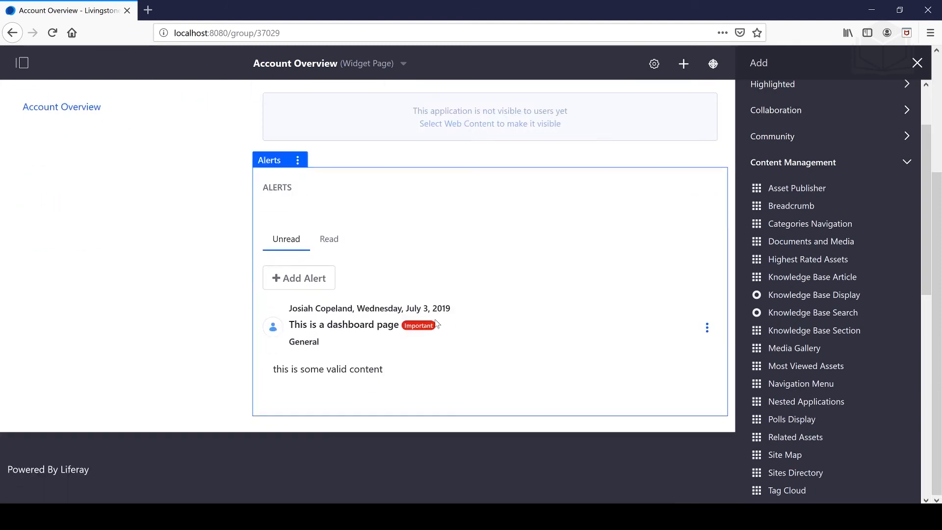
pyautogui.scroll(2, 387, 318)
pyautogui.scroll(3, 404, 330)
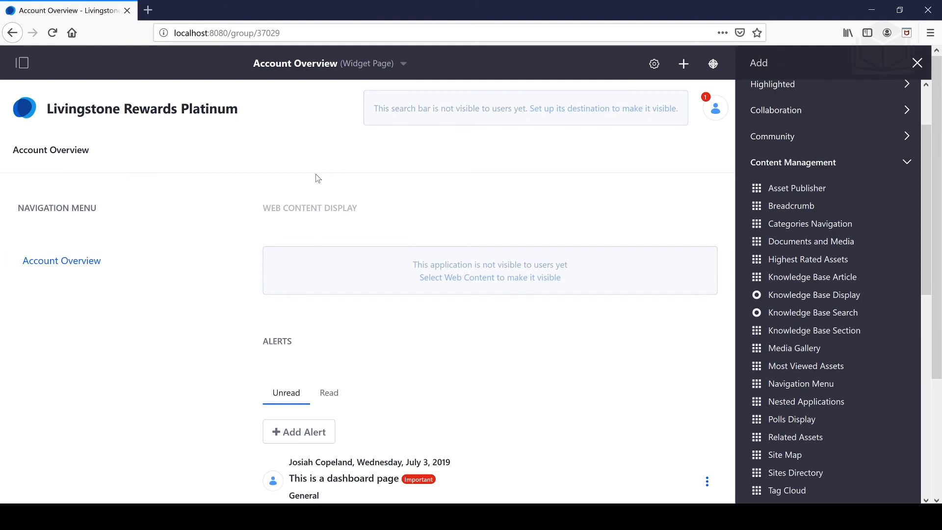
# Sign out of the administrator account and sign in as the group member with their email and password.
pyautogui.click(716, 108)
pyautogui.click(732, 428)
pyautogui.click(823, 72)
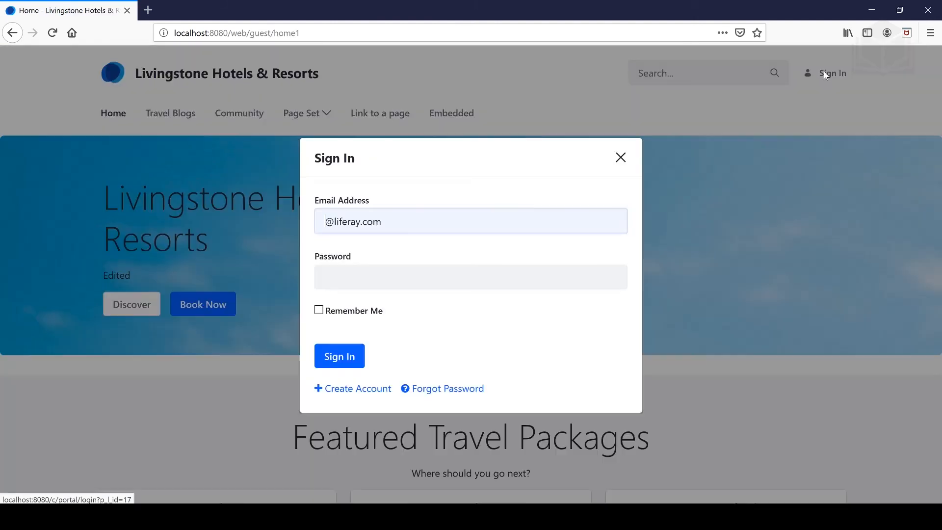
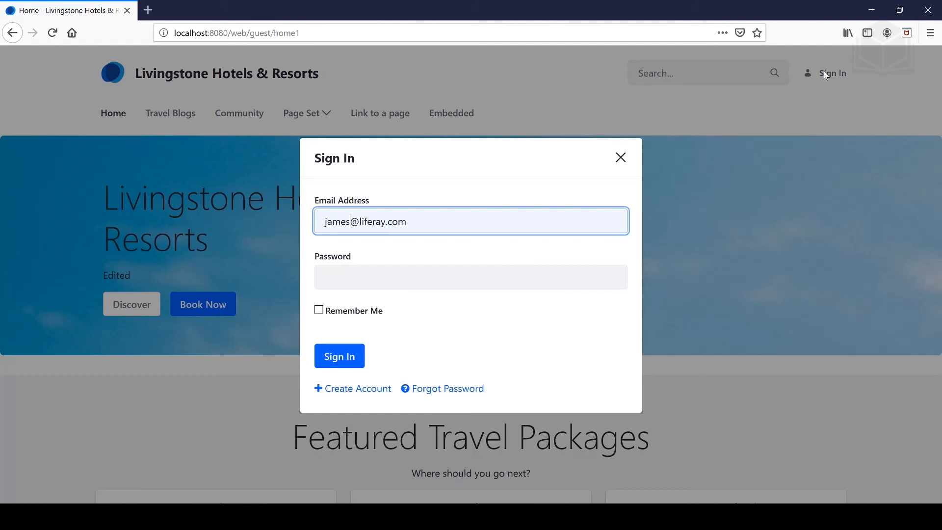
pyautogui.press('Right')
pyautogui.press('Right')
pyautogui.hotkey('ctrl', 'Delete')
pyautogui.write('ivingstone.')
pyautogui.press('Escape')
pyautogui.press('Tab')
pyautogui.press('Return')
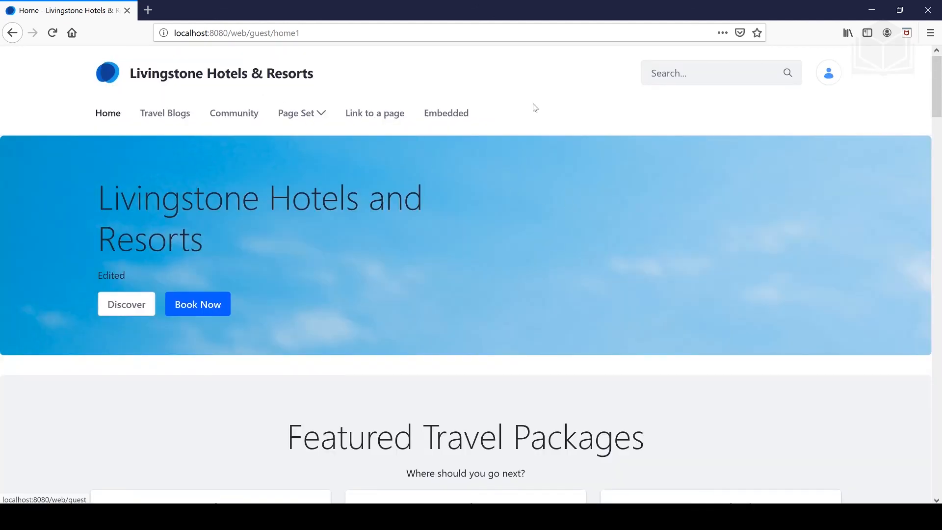
# Open the member's My Dashboard, which lists their two sites.
pyautogui.click(832, 72)
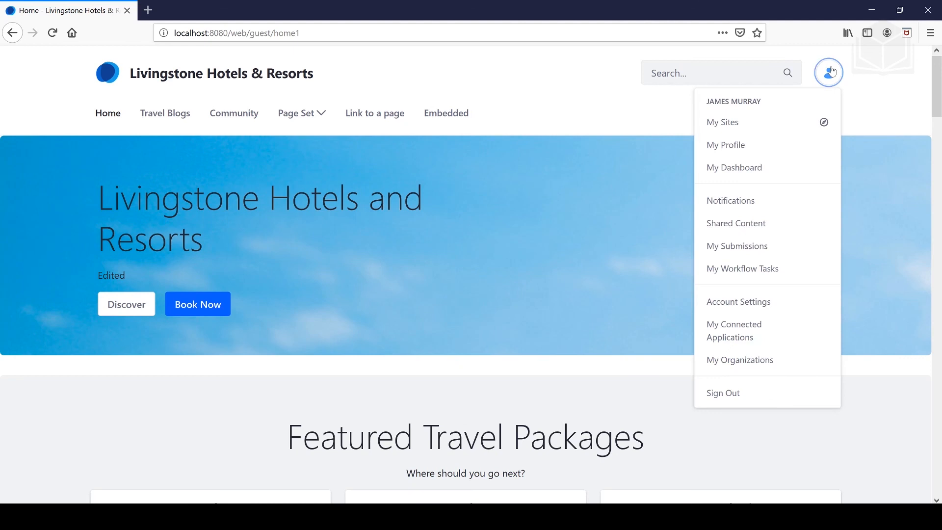
pyautogui.click(751, 168)
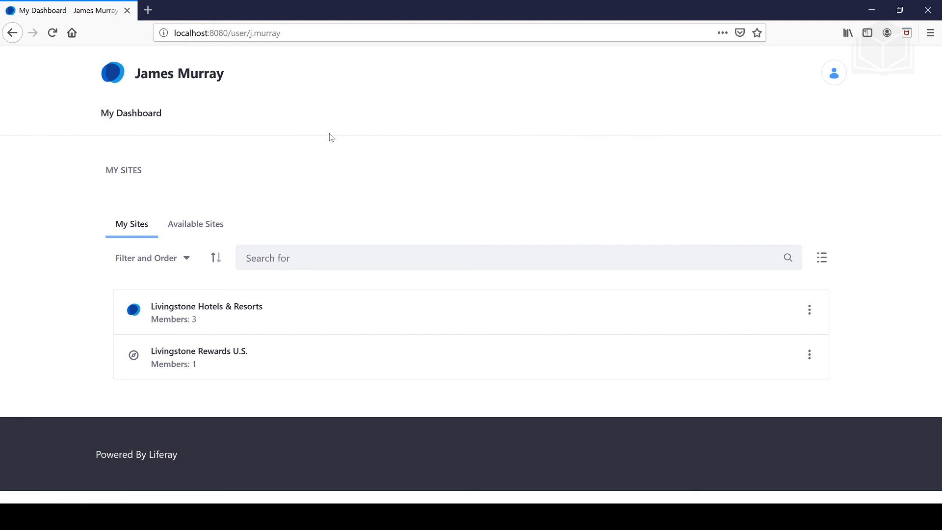
pyautogui.click(833, 76)
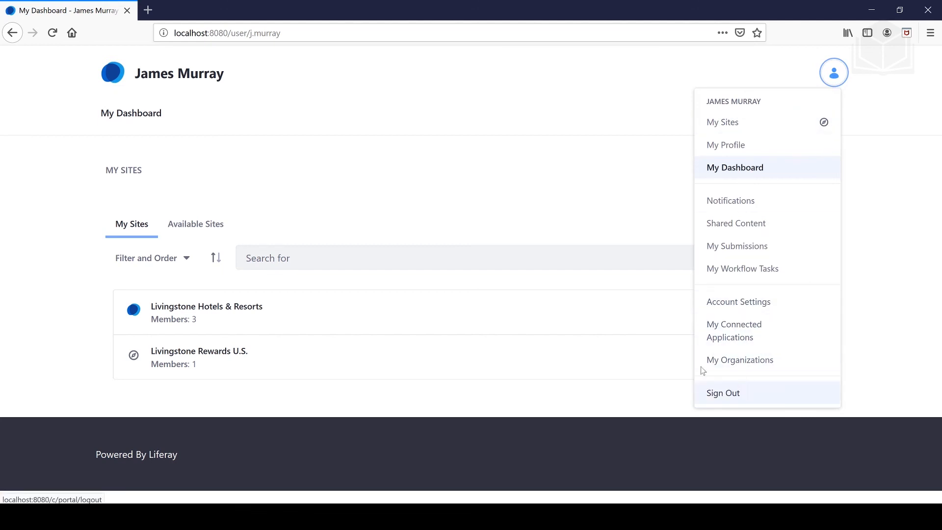
pyautogui.click(288, 156)
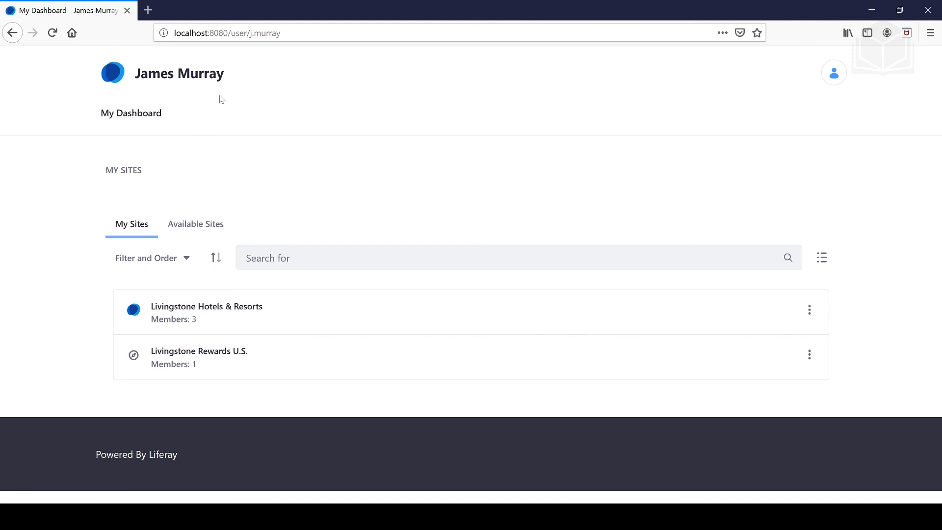
# Sign out of the member's account and sign back in as the administrator.
pyautogui.click(839, 78)
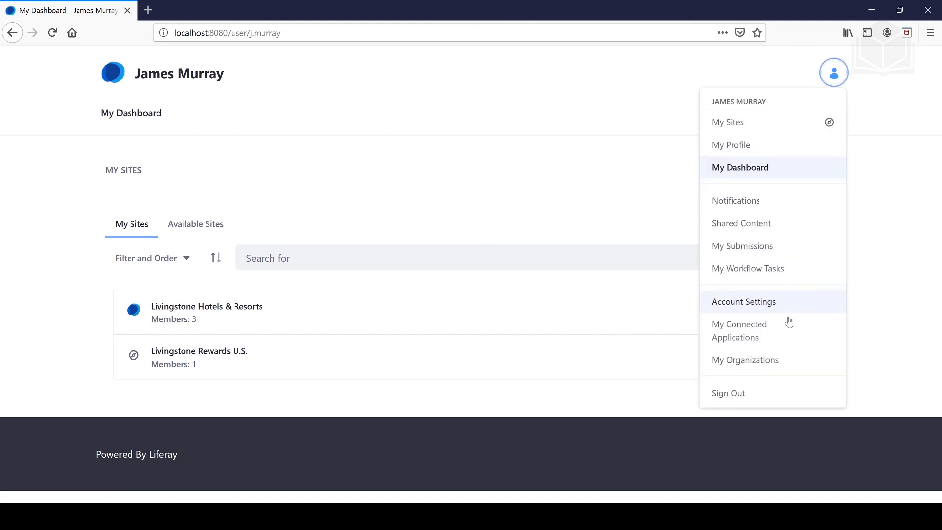
pyautogui.click(728, 391)
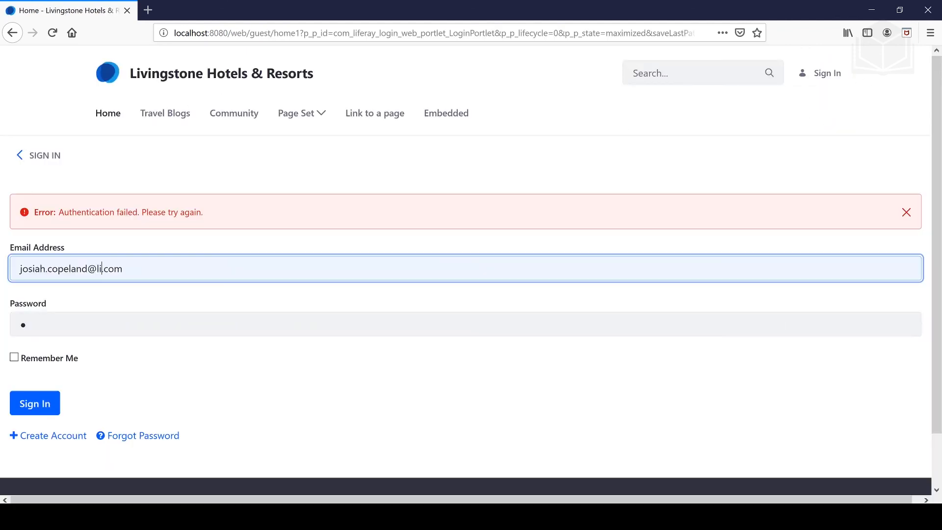
pyautogui.write('ingstone')
pyautogui.press('Tab')
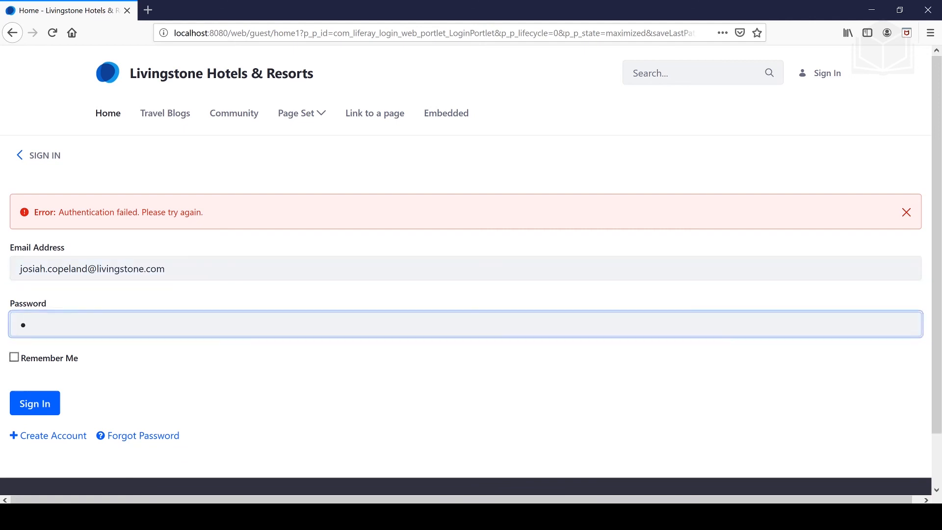
pyautogui.press('Tab')
pyautogui.press('Return')
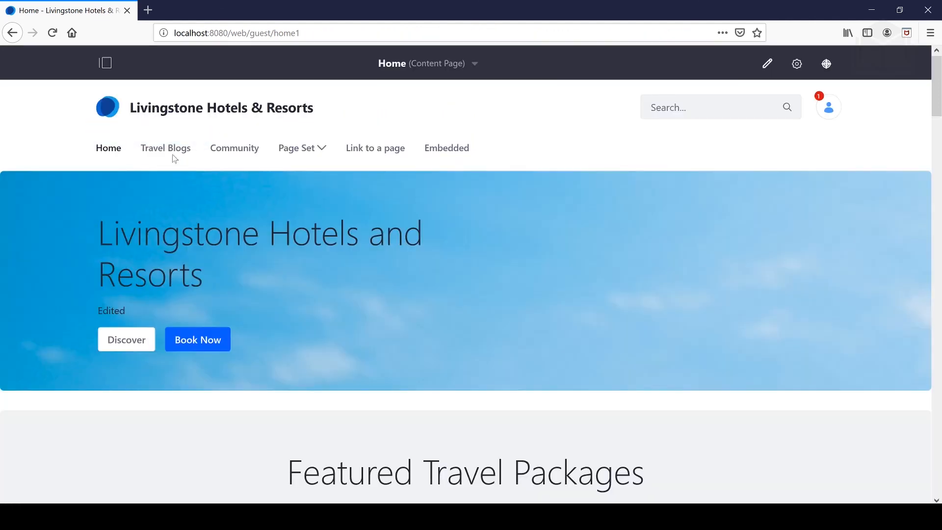
# Open Control Panel > Users > User Groups to see the Gold, Platinum and Silver groups.
pyautogui.click(104, 65)
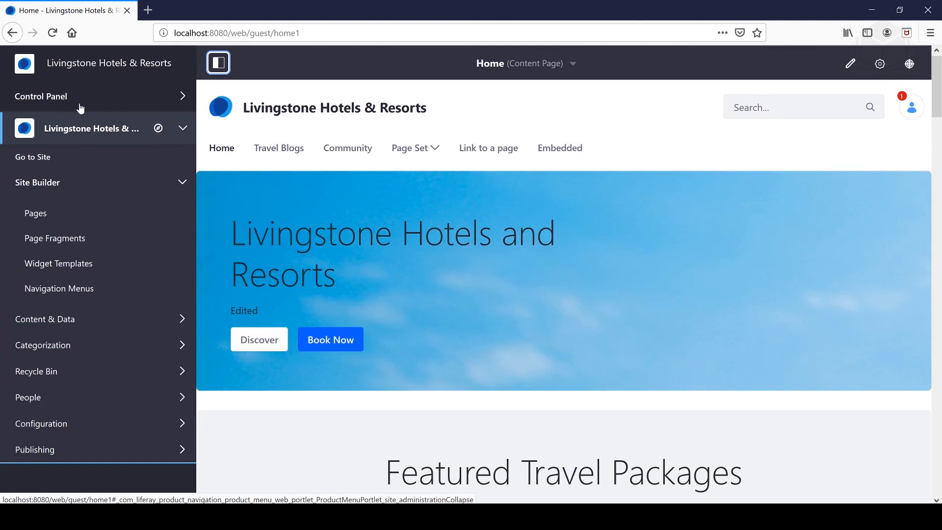
pyautogui.click(77, 101)
pyautogui.click(57, 126)
pyautogui.click(61, 181)
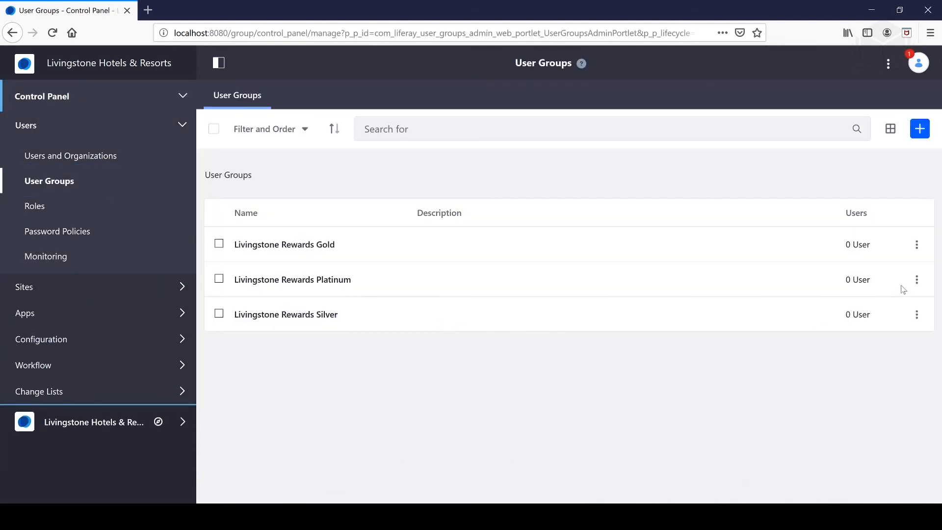
# Assign the member to the Livingstone Rewards Platinum user group through its Assign Members dialog.
pyautogui.click(917, 281)
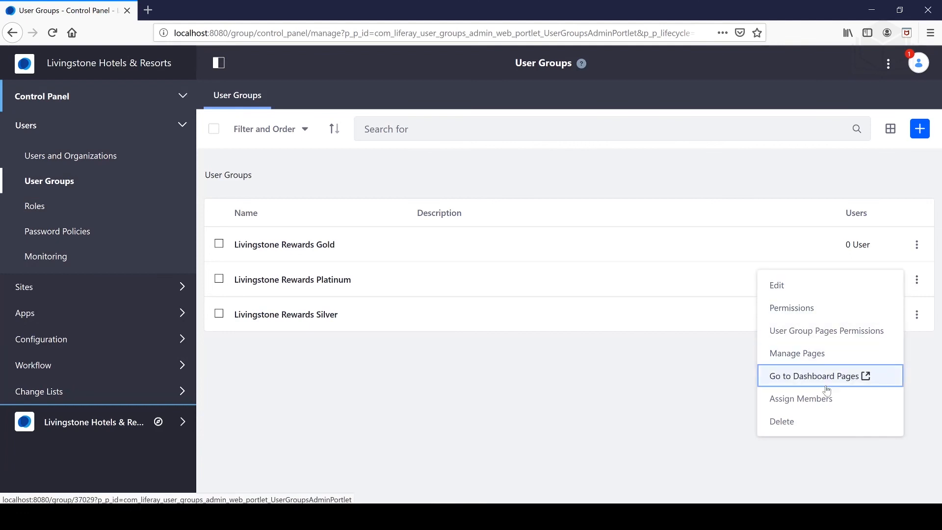
pyautogui.click(819, 398)
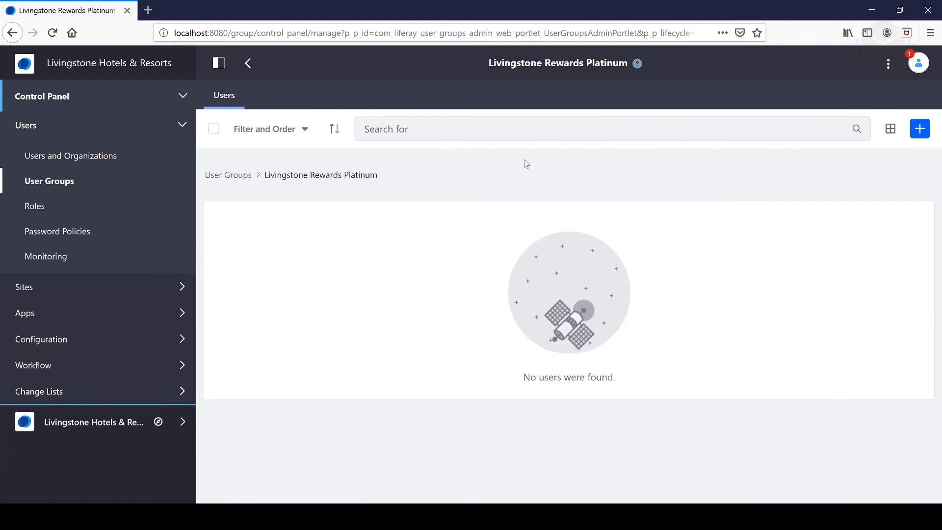
pyautogui.click(922, 131)
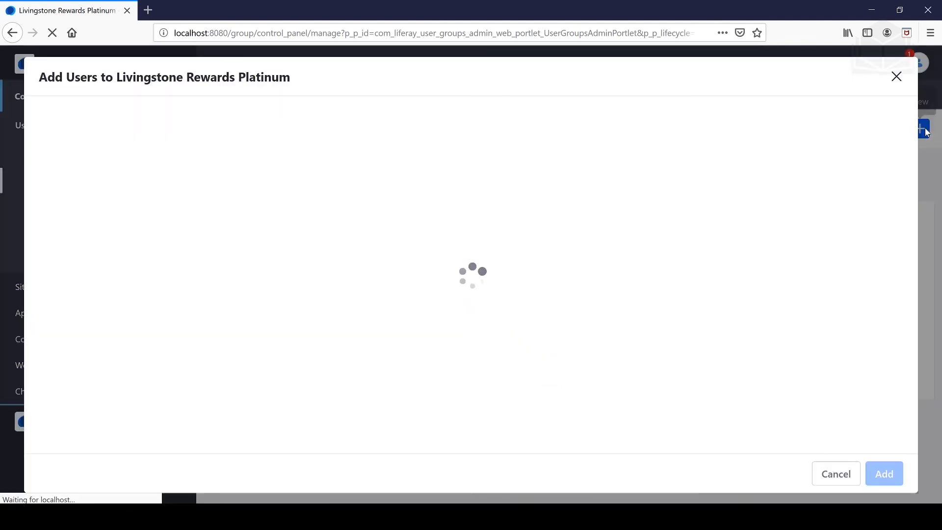
pyautogui.click(102, 248)
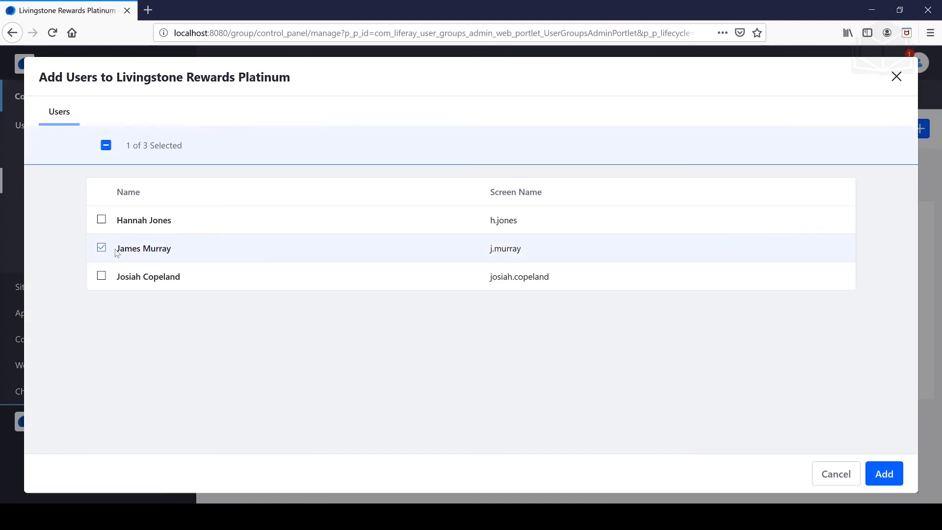
pyautogui.click(886, 474)
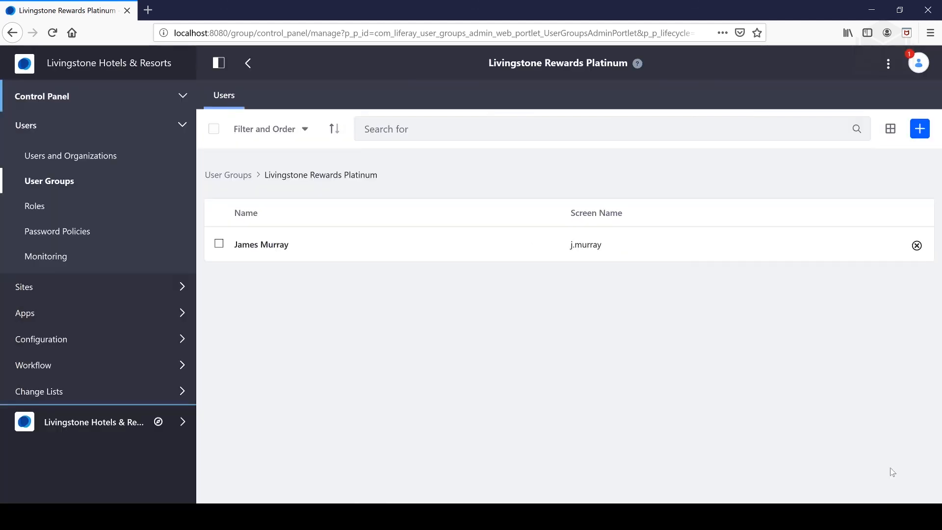
pyautogui.click(913, 71)
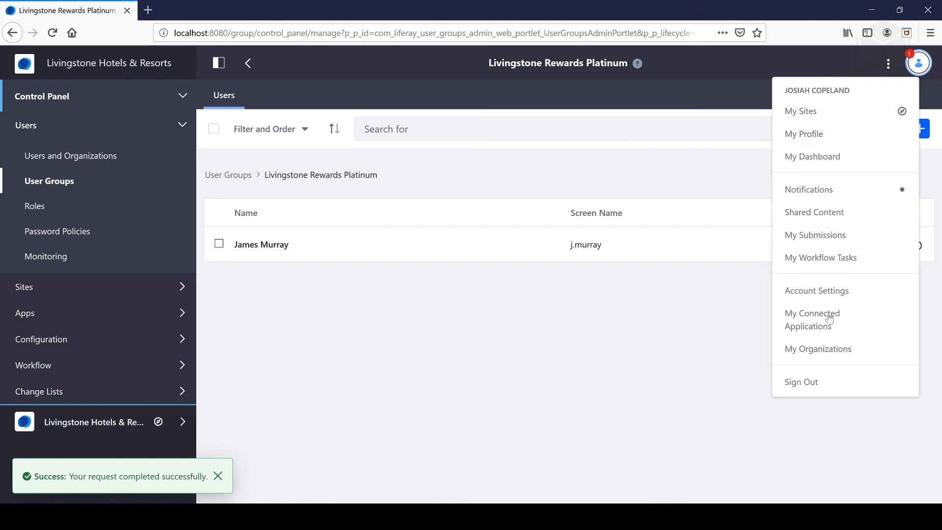
# Sign out of the administrator account and sign in with the member's username and password.
pyautogui.click(820, 388)
pyautogui.click(831, 75)
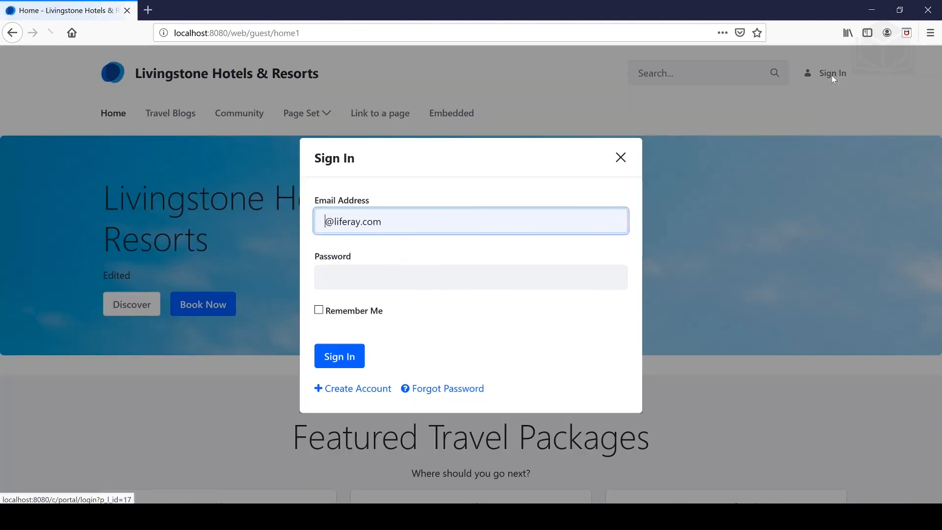
pyautogui.press('Tab')
pyautogui.write('t')
pyautogui.press('Return')
# Open the member's My Dashboard and view the Account Overview page.
pyautogui.click(828, 74)
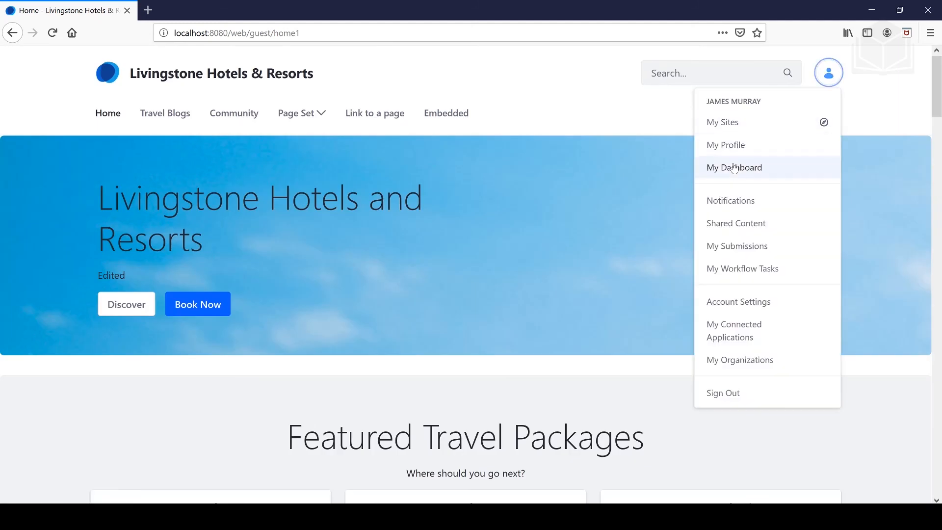
pyautogui.click(740, 167)
pyautogui.click(209, 116)
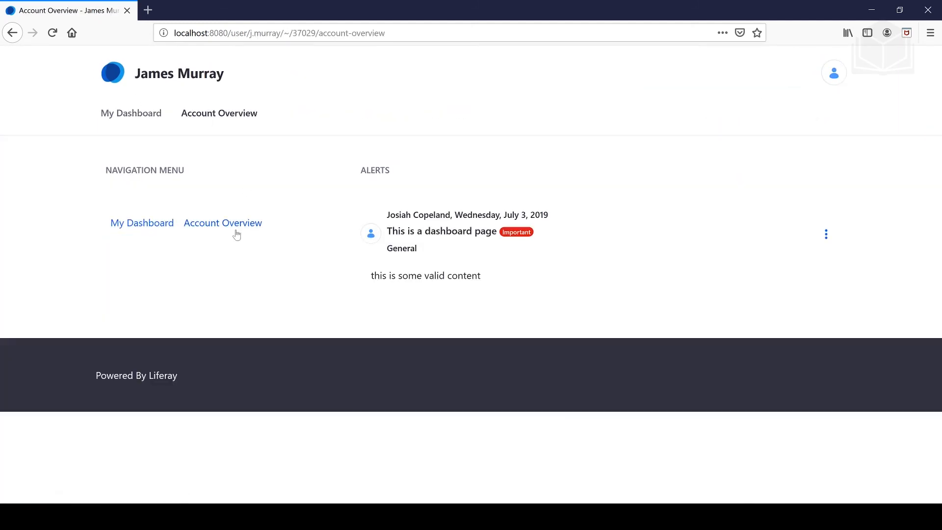